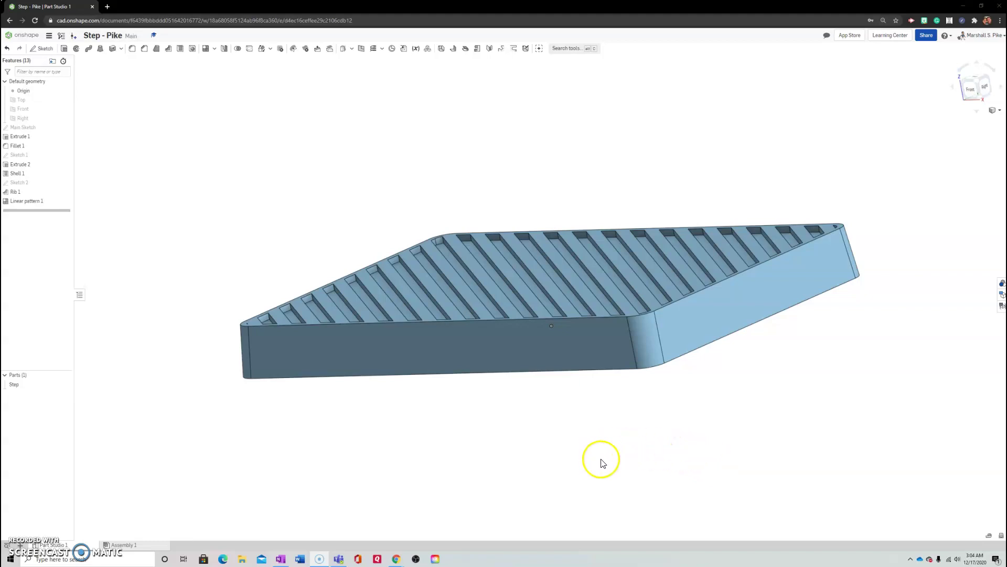
- Make the Right plane visible as a translucent plane through the middle of the tray
{"action": "right_click_drag", "start_coordinate": [666, 447], "coordinate": [683, 399]}
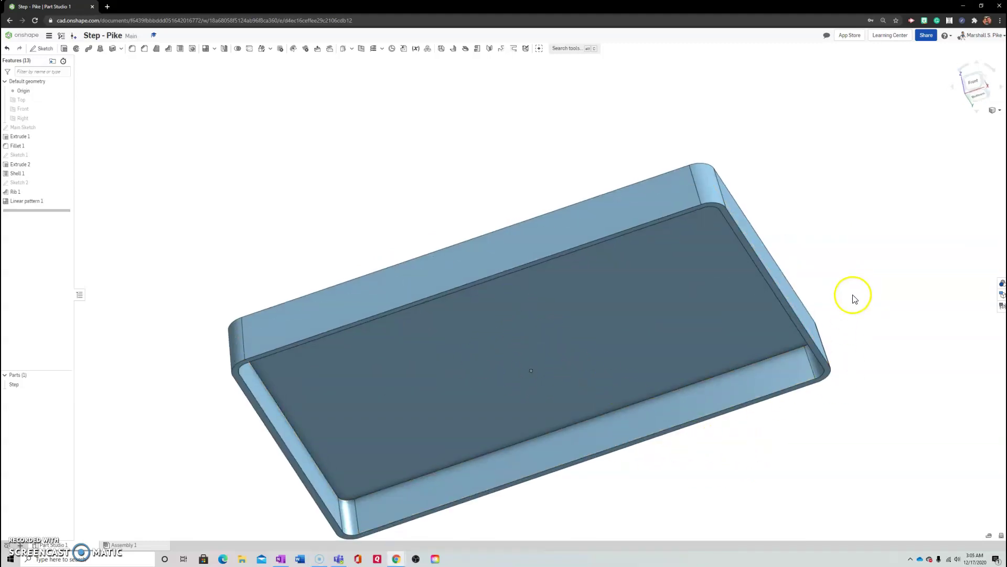
{"action": "right_click_drag", "start_coordinate": [855, 295], "coordinate": [850, 342]}
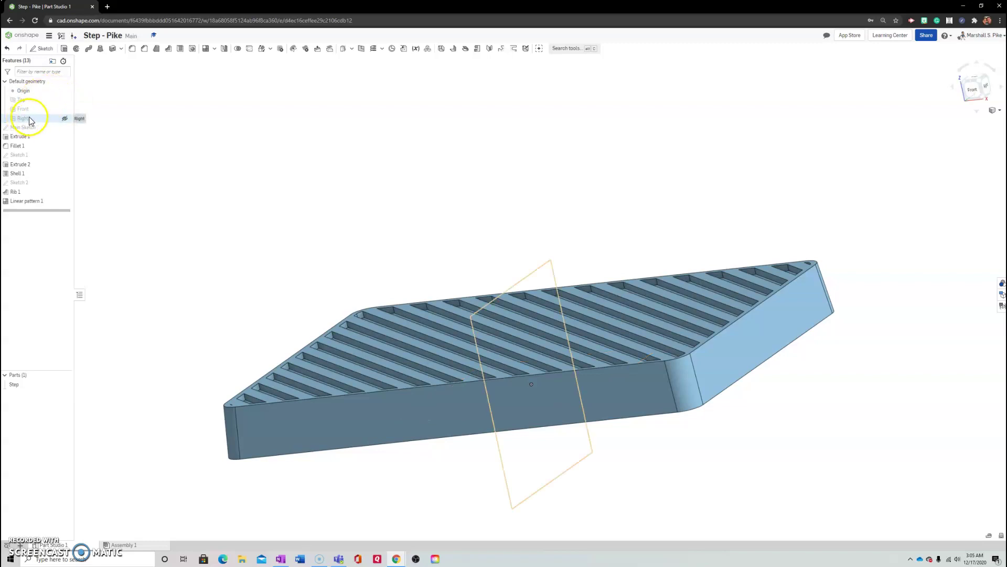
{"action": "left_click", "coordinate": [65, 119]}
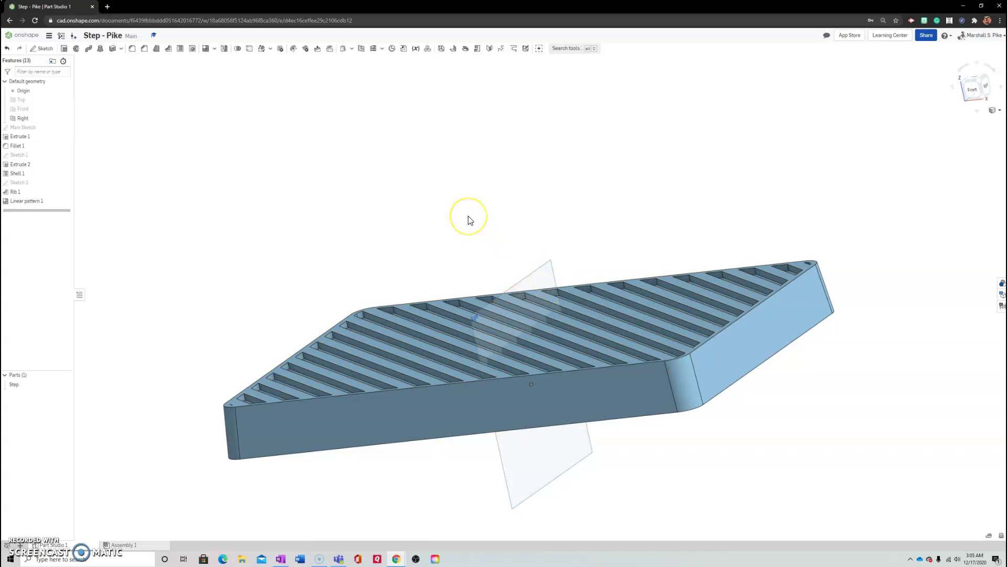
- Start Sketch 3 on the Right plane and view it normal to the sketch
{"action": "key", "text": "shift+s"}
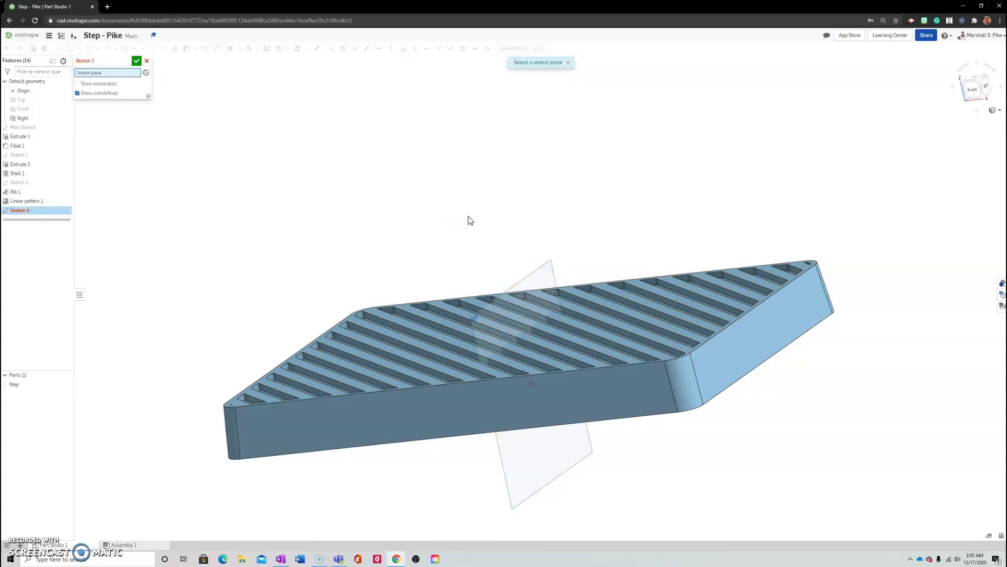
{"action": "left_click", "coordinate": [543, 273]}
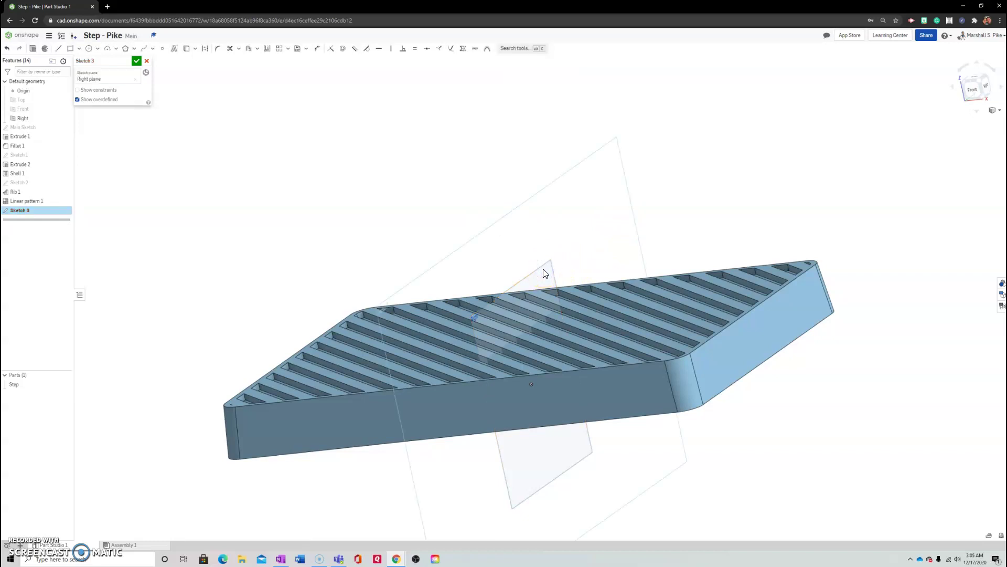
{"action": "key", "text": "n"}
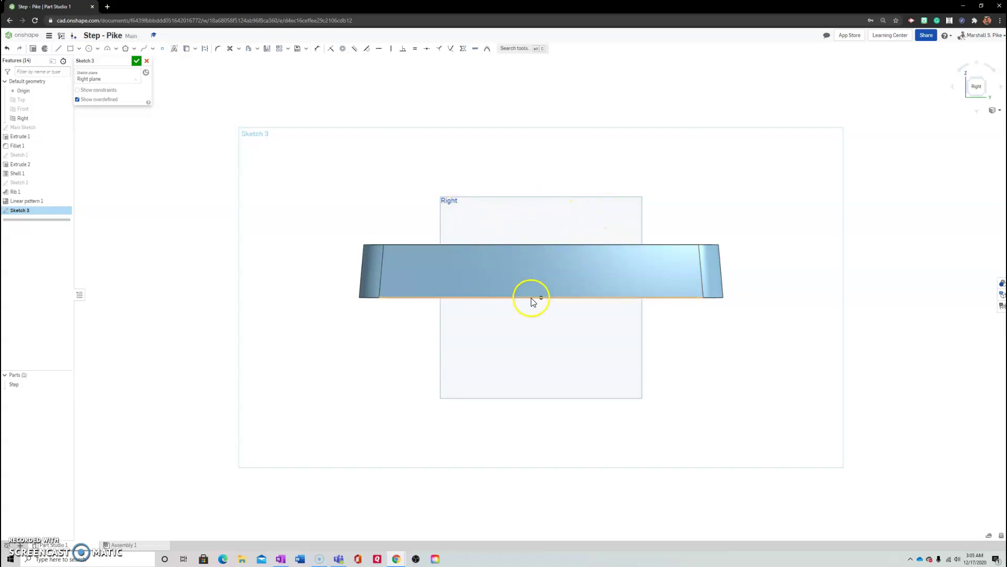
- Draw a short horizontal line inside the part's side profile
{"action": "key", "text": "l"}
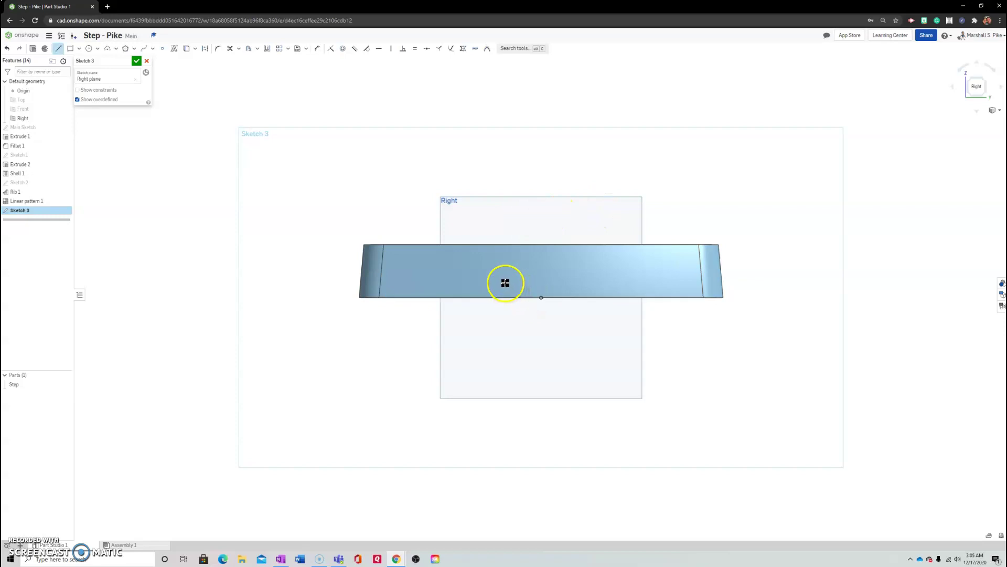
{"action": "left_click", "coordinate": [502, 283]}
{"action": "left_click", "coordinate": [571, 284]}
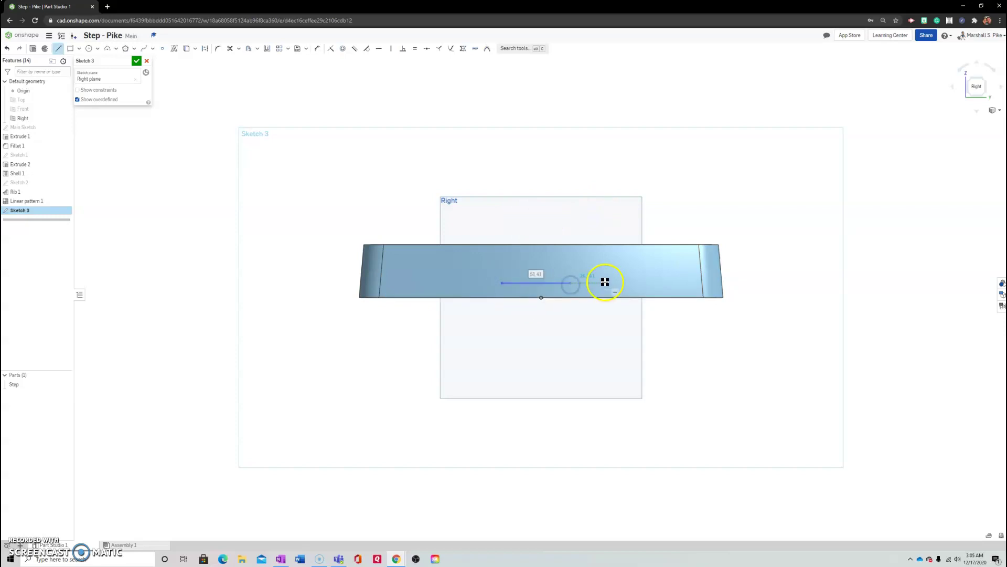
{"action": "right_click", "coordinate": [607, 284]}
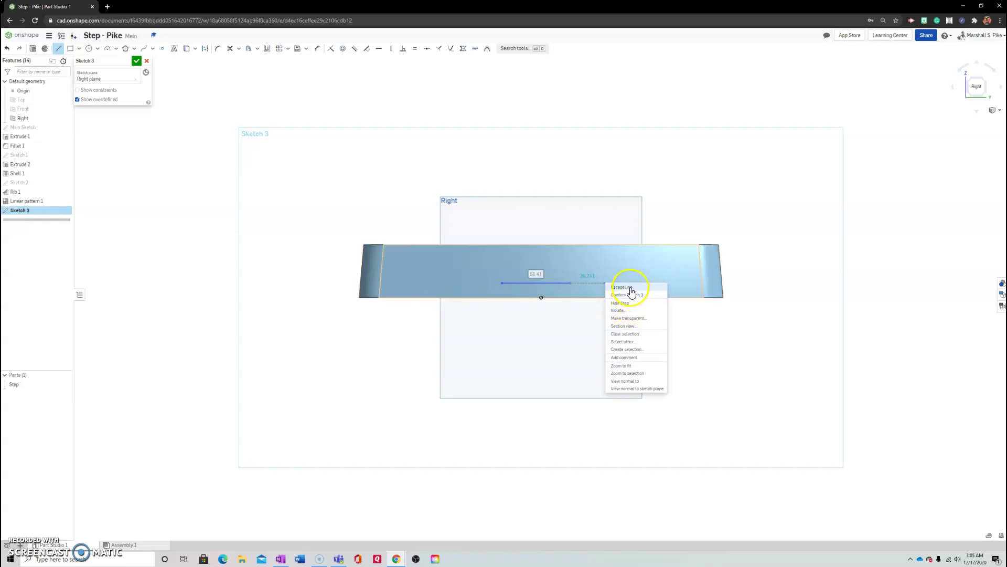
{"action": "left_click", "coordinate": [630, 287]}
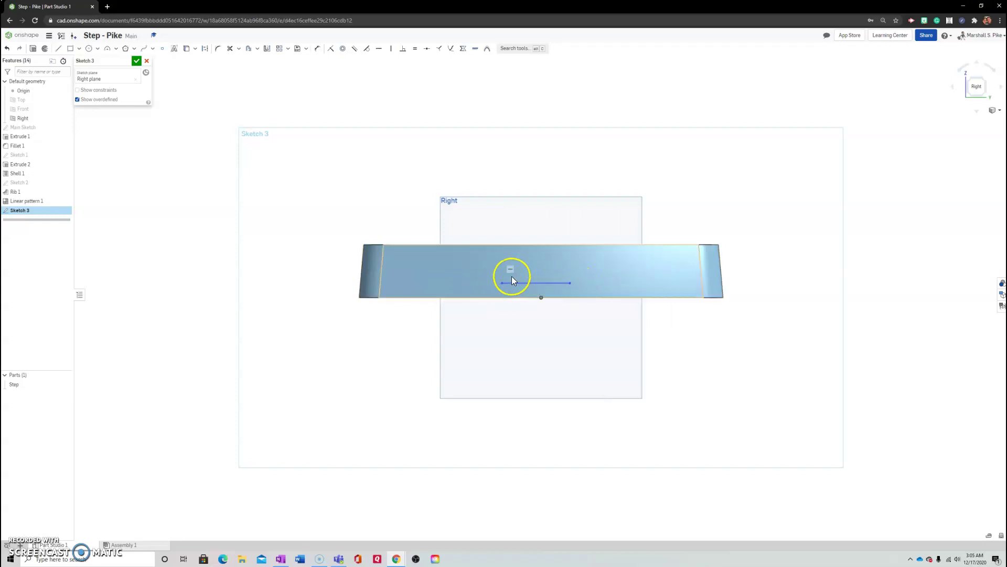
- Dimension the line 5 mm from the part's lower edge
{"action": "key", "text": "u"}
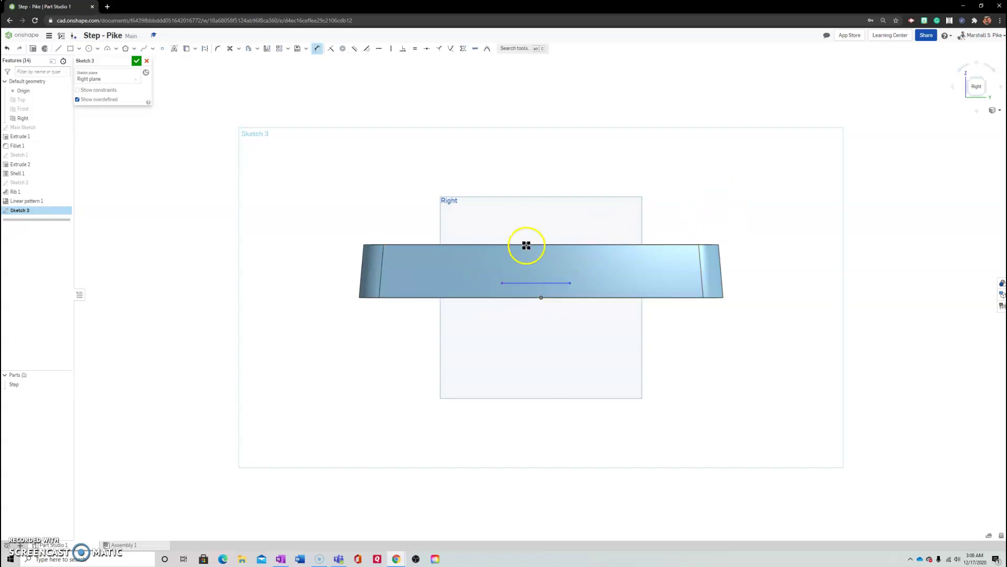
{"action": "left_click", "coordinate": [558, 282]}
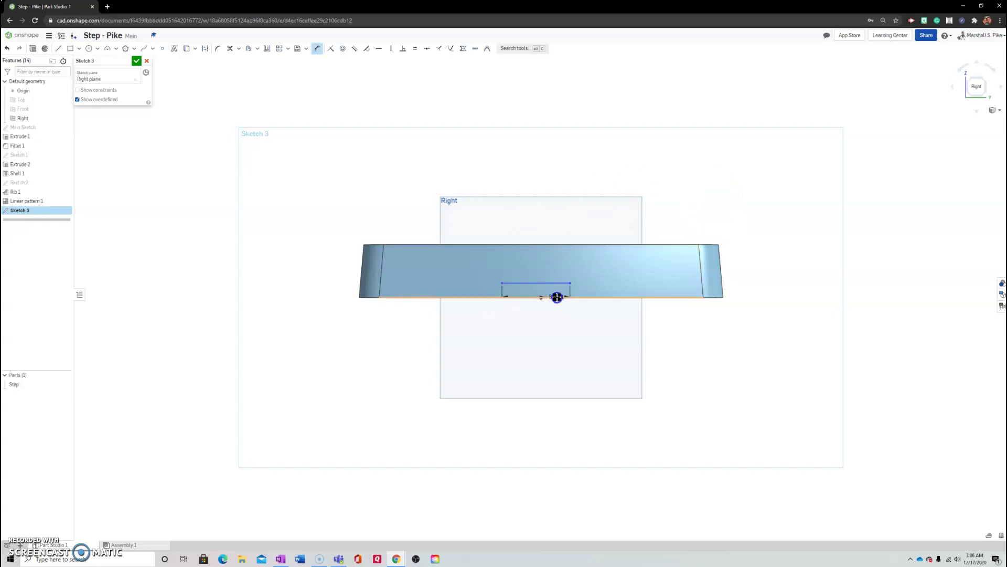
{"action": "left_click_drag", "start_coordinate": [557, 297], "coordinate": [762, 290]}
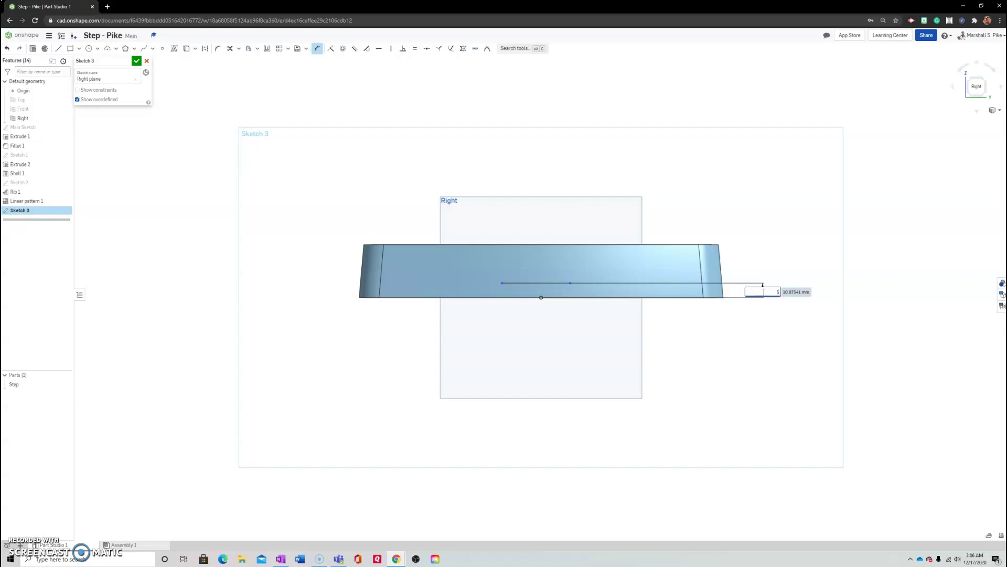
{"action": "key", "text": "Return"}
{"action": "scroll", "coordinate": [762, 294], "scroll_direction": "up", "scroll_amount": 4}
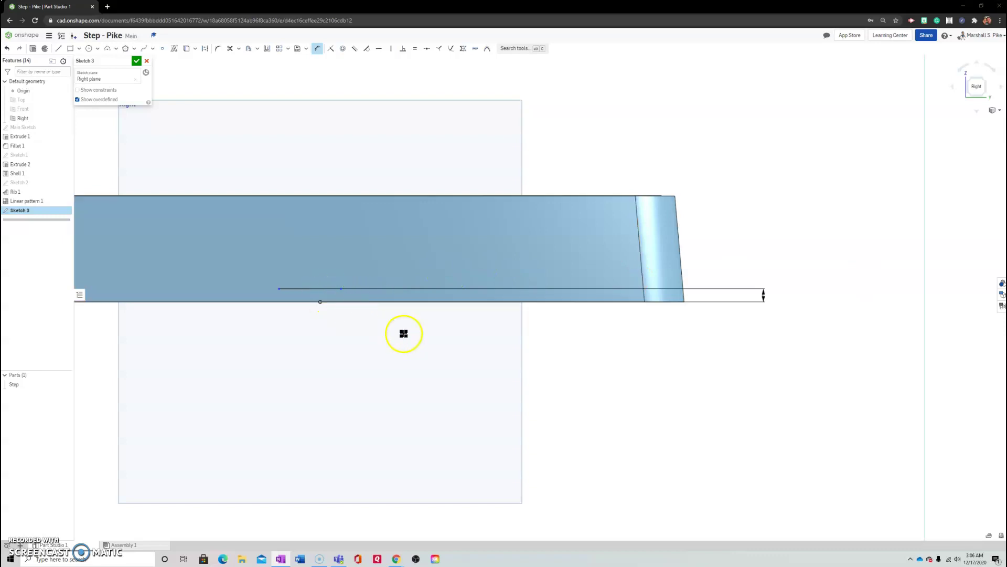
{"action": "right_click_drag", "start_coordinate": [718, 371], "coordinate": [765, 347]}
{"action": "left_click", "coordinate": [137, 61]}
{"action": "left_click", "coordinate": [250, 438]}
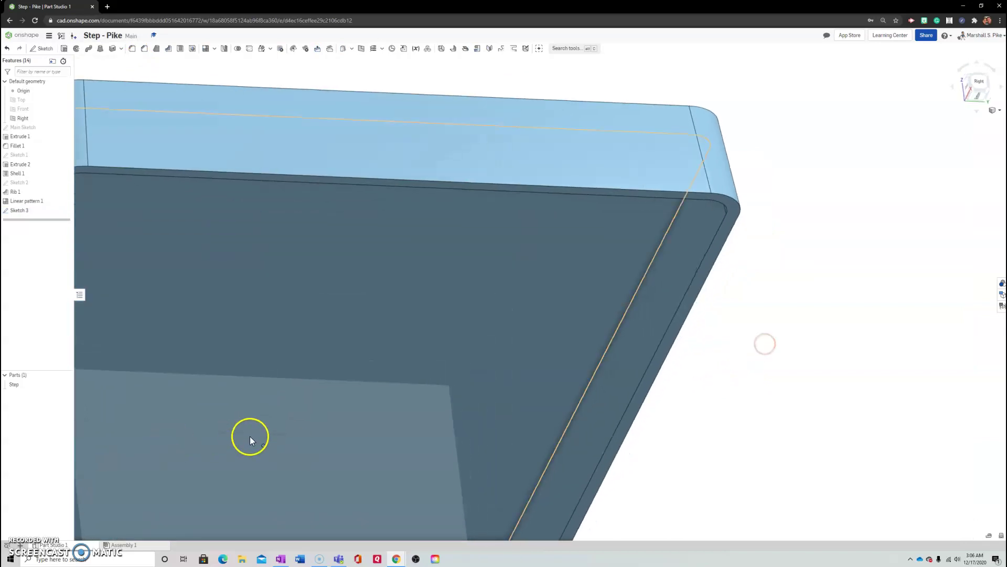
{"action": "scroll", "coordinate": [545, 412], "scroll_direction": "down", "scroll_amount": 5}
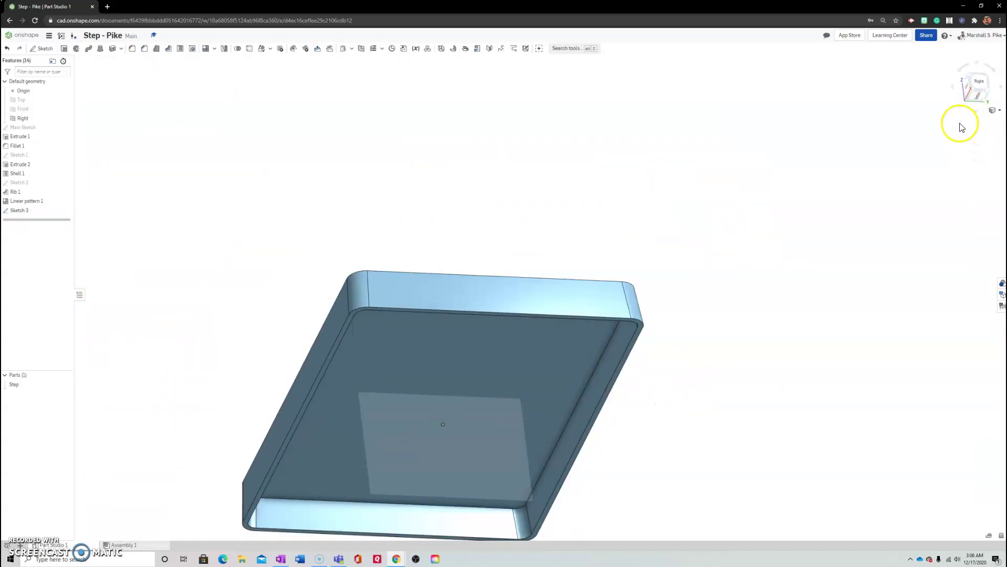
{"action": "right_click_drag", "start_coordinate": [750, 272], "coordinate": [612, 218]}
{"action": "left_click", "coordinate": [348, 299]}
{"action": "left_click", "coordinate": [288, 254]}
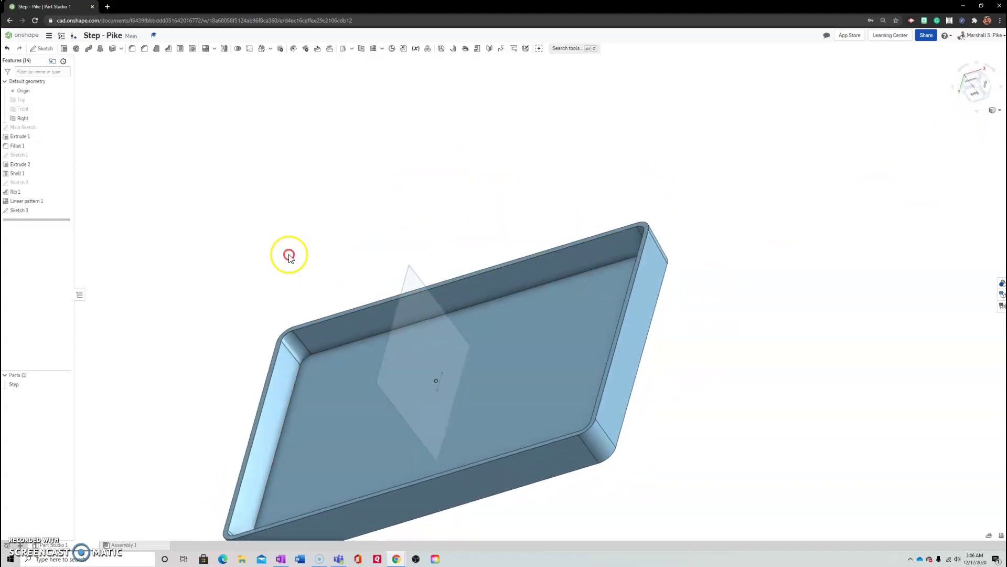
{"action": "right_click_drag", "start_coordinate": [288, 253], "coordinate": [329, 153], "text": "ctrl"}
{"action": "left_click", "coordinate": [501, 281]}
{"action": "left_click", "coordinate": [641, 337]}
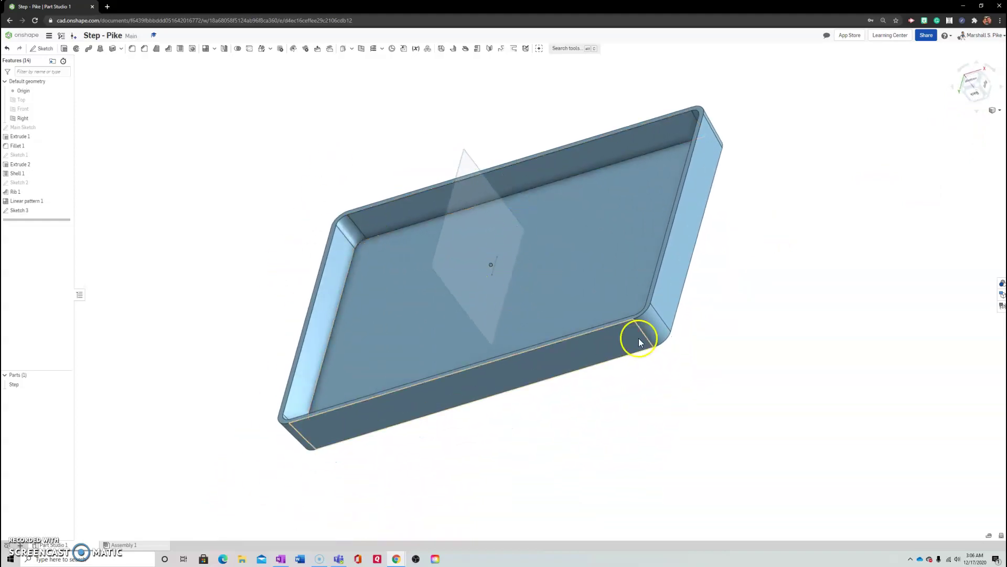
- Create Rib 2 from the Sketch 3 line, 5 mm thick, extended to the part walls
{"action": "left_click", "coordinate": [167, 49]}
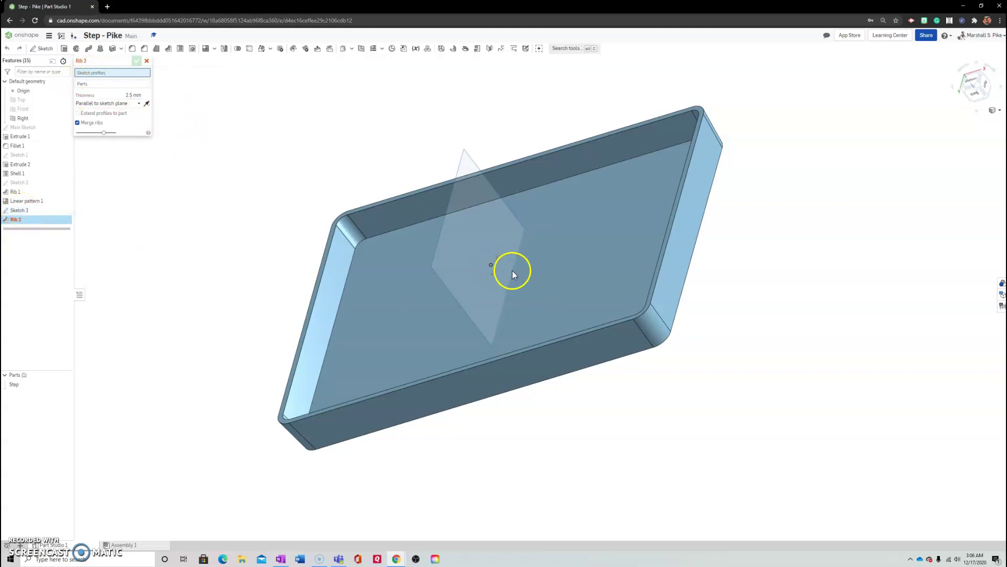
{"action": "left_click", "coordinate": [493, 267]}
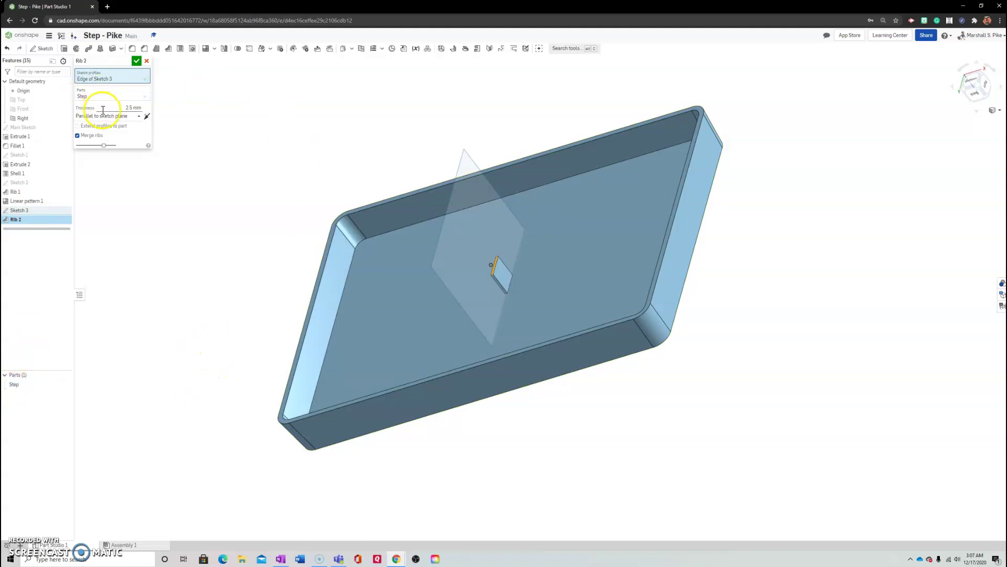
{"action": "left_click", "coordinate": [129, 107]}
{"action": "key", "text": "Tab"}
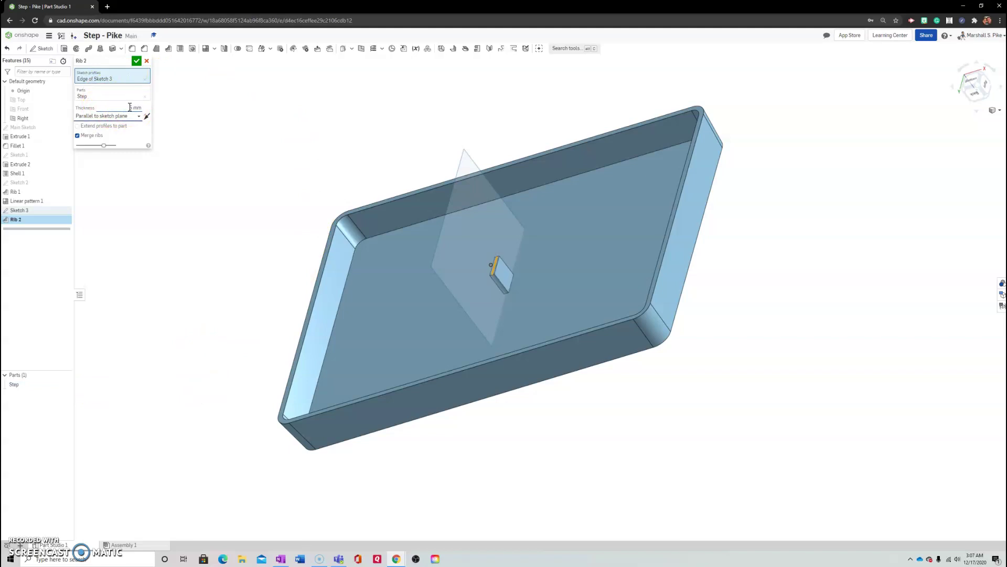
{"action": "left_click", "coordinate": [507, 269]}
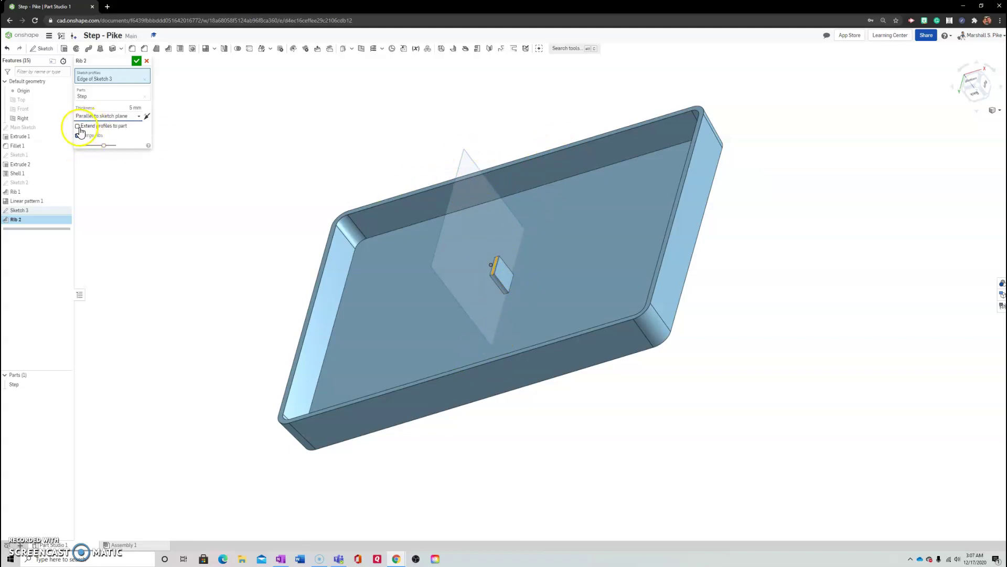
{"action": "left_click", "coordinate": [77, 126]}
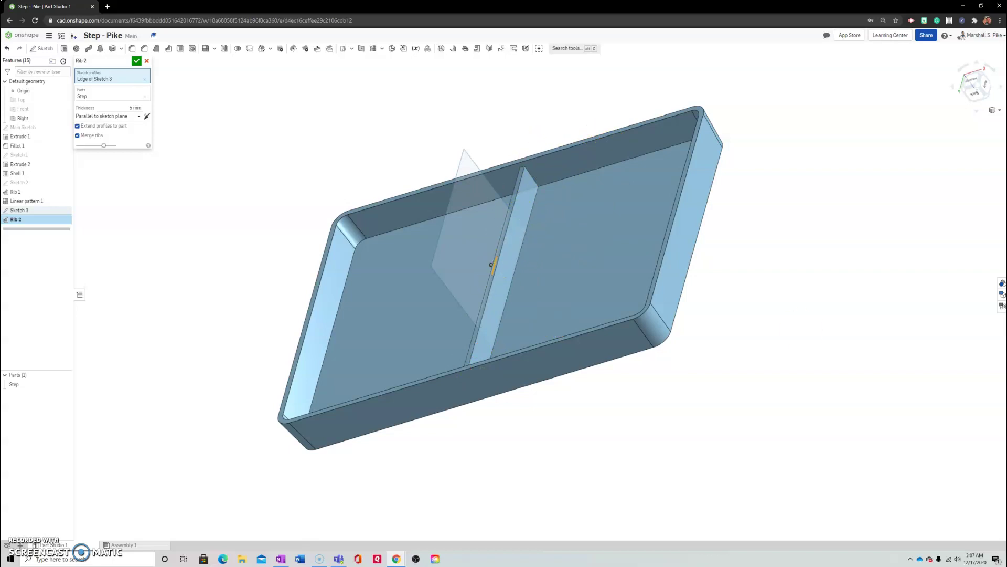
{"action": "key", "text": "alt+Tab"}
{"action": "left_click", "coordinate": [136, 61]}
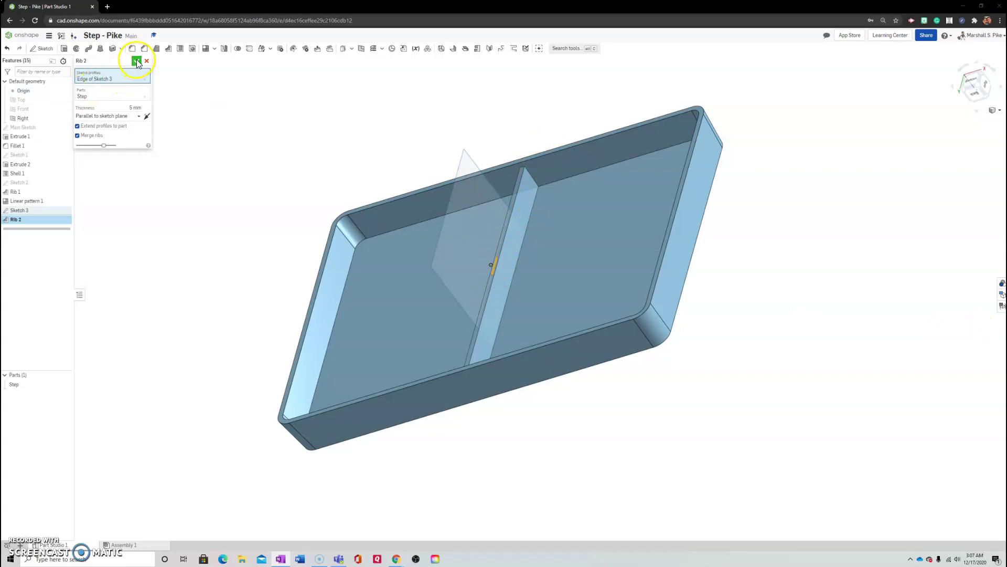
{"action": "right_click_drag", "start_coordinate": [711, 247], "coordinate": [763, 252]}
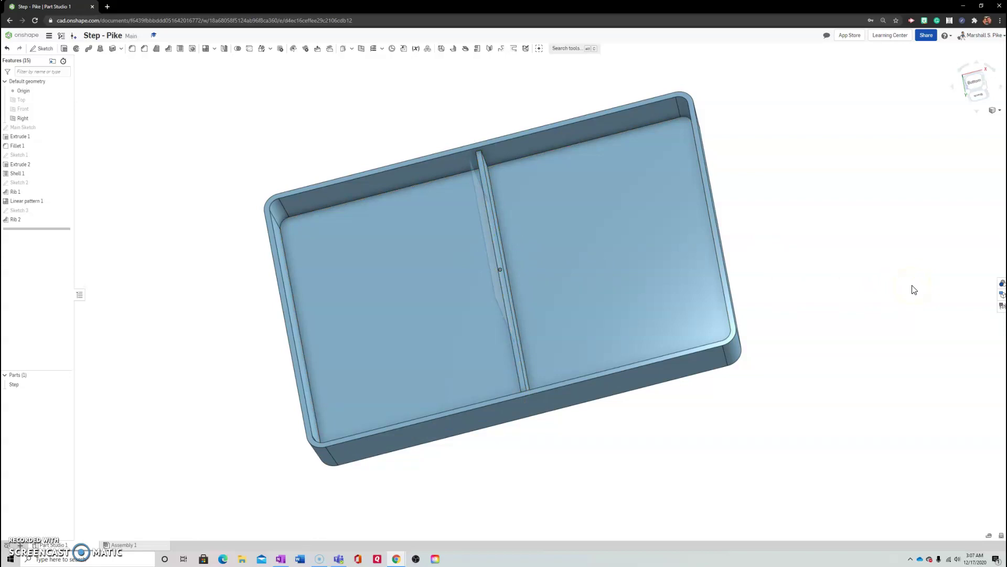
{"action": "right_click_drag", "start_coordinate": [832, 353], "coordinate": [788, 400]}
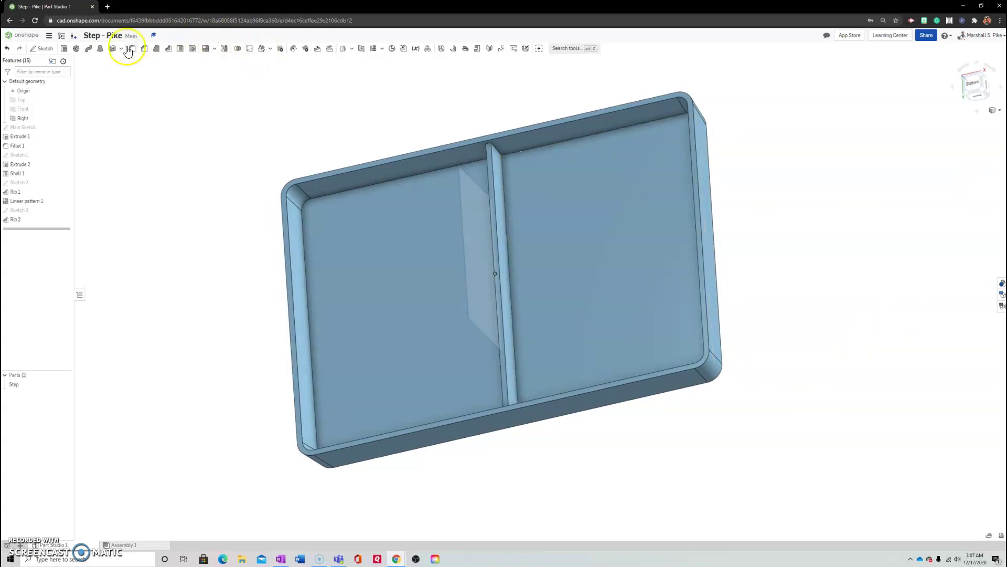
- Start a Draft feature on the tray and zoom in on the rib
{"action": "left_click", "coordinate": [156, 50]}
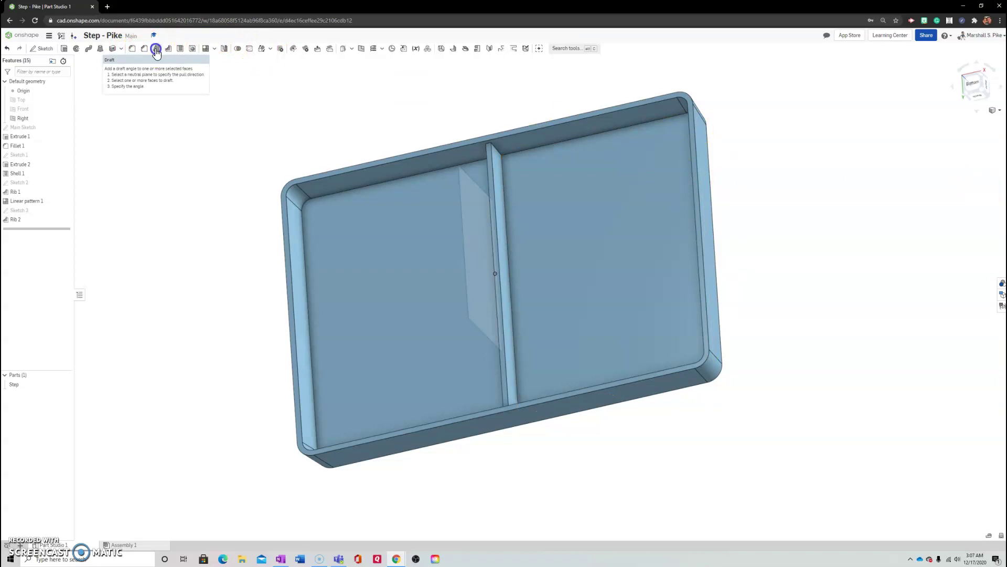
{"action": "right_click_drag", "start_coordinate": [866, 129], "coordinate": [858, 128]}
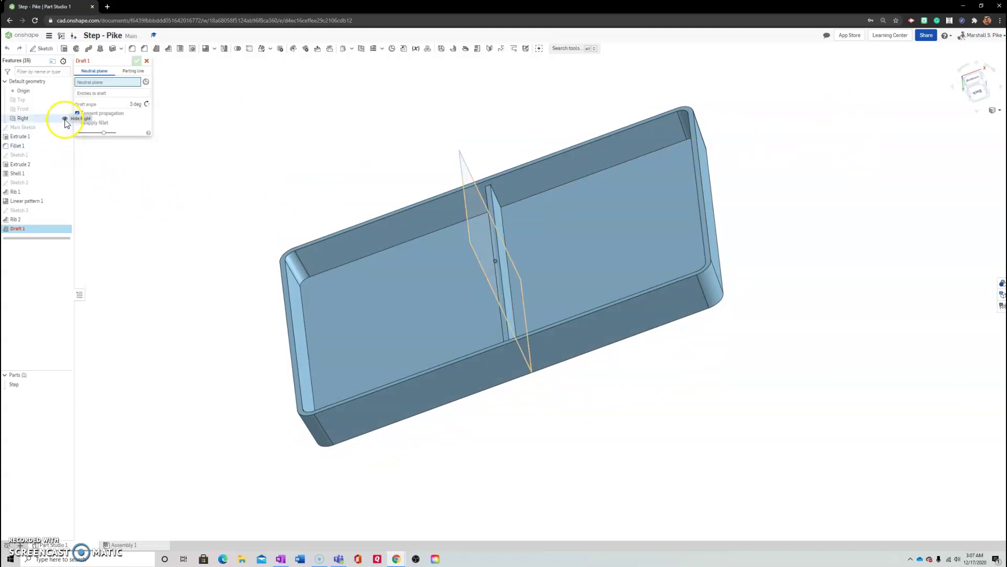
{"action": "left_click", "coordinate": [65, 120]}
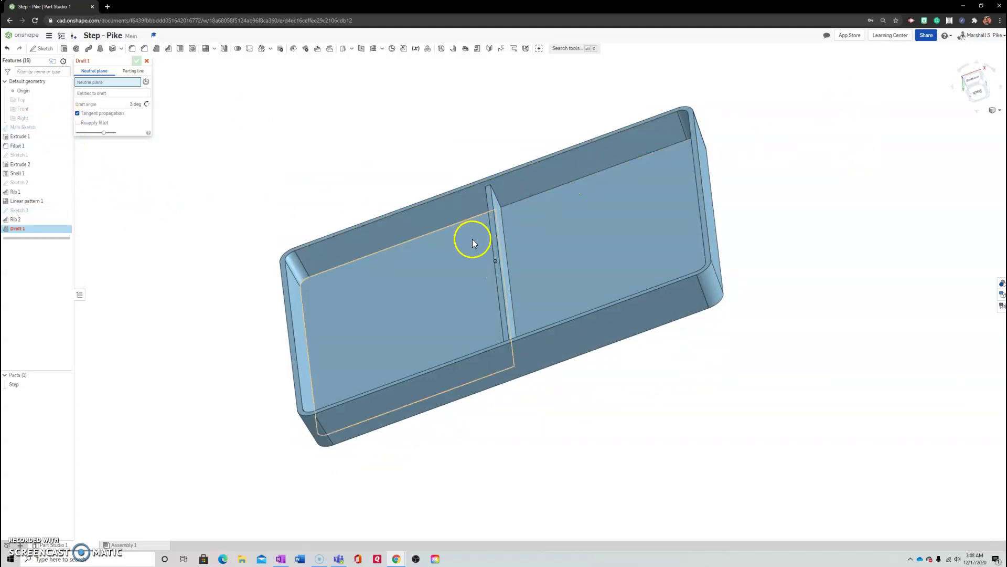
{"action": "right_click_drag", "start_coordinate": [836, 224], "coordinate": [838, 254]}
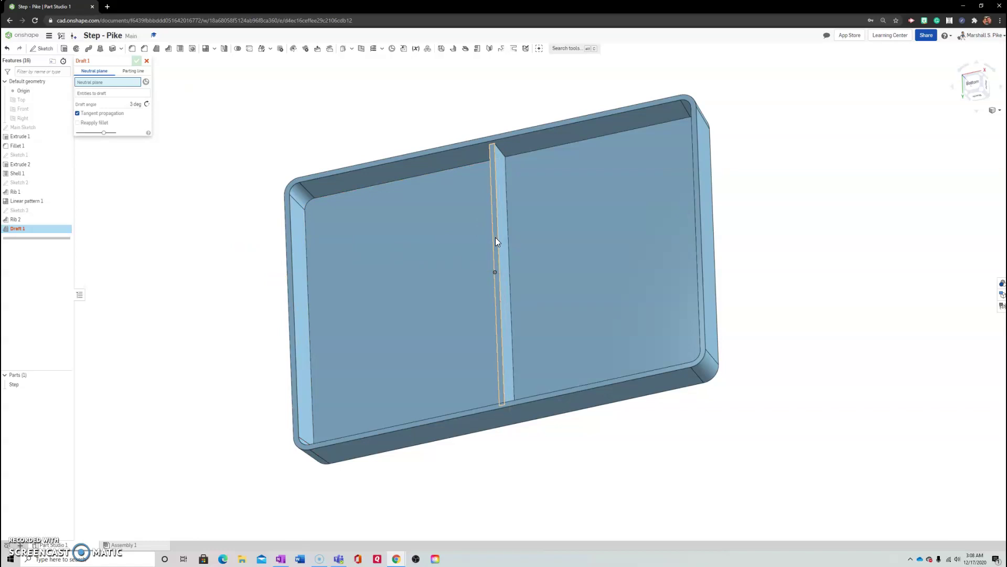
{"action": "scroll", "coordinate": [495, 239], "scroll_direction": "up", "scroll_amount": 5}
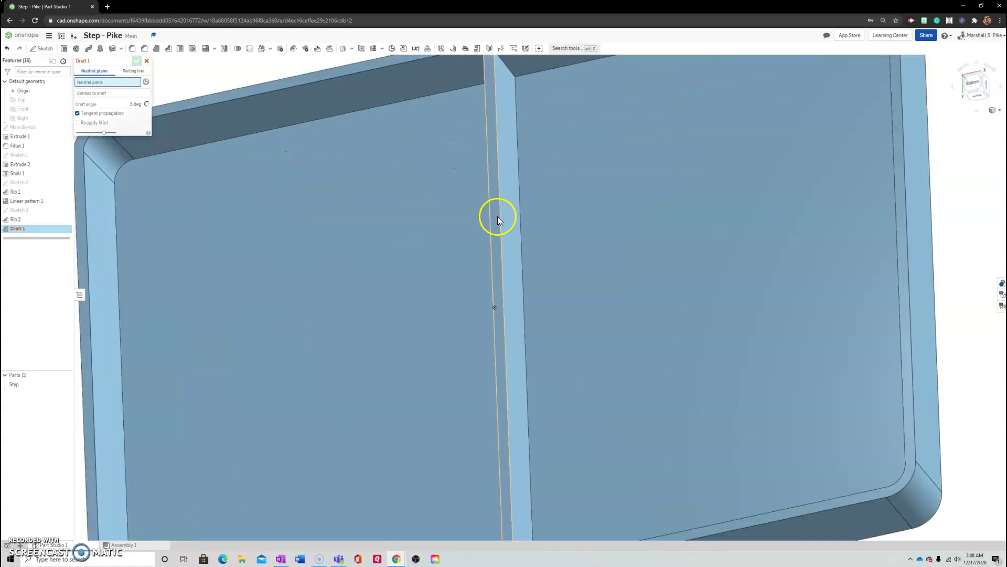
- Pick a Rib 2 face as neutral plane and both rib side faces to draft
{"action": "left_click", "coordinate": [496, 217]}
{"action": "scroll", "coordinate": [495, 217], "scroll_direction": "down", "scroll_amount": 5}
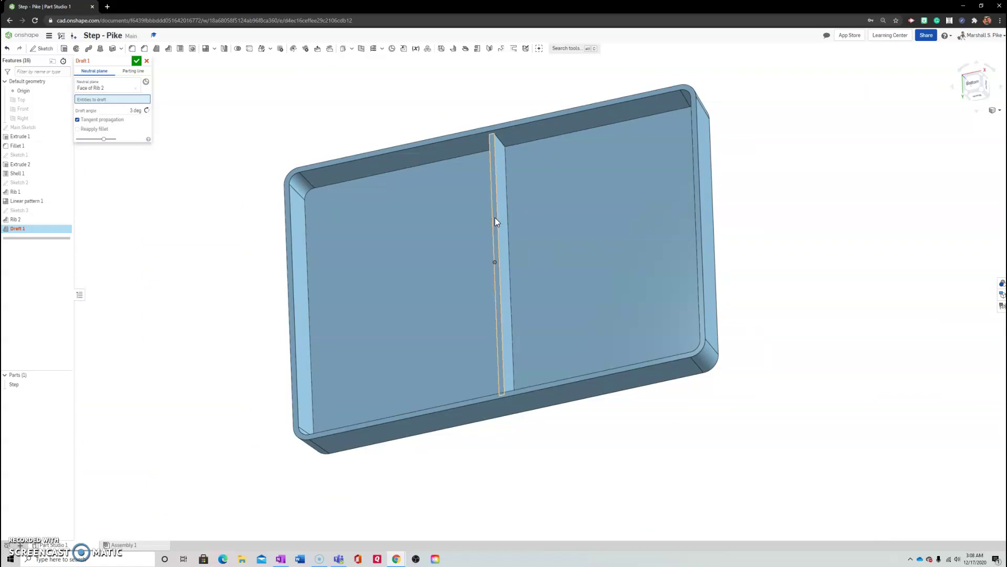
{"action": "left_click", "coordinate": [135, 110]}
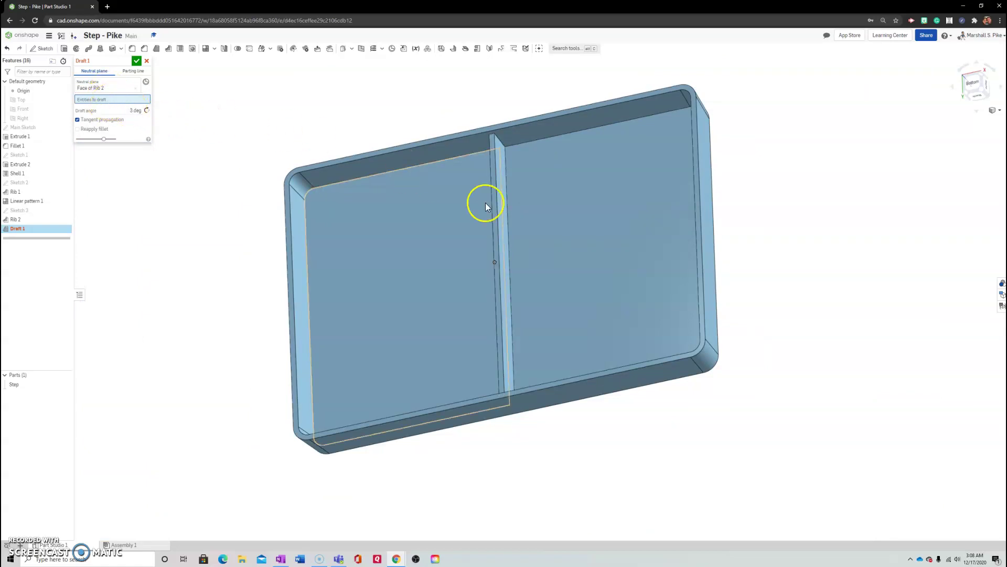
{"action": "left_click", "coordinate": [504, 232]}
{"action": "right_click_drag", "start_coordinate": [746, 252], "coordinate": [808, 255]}
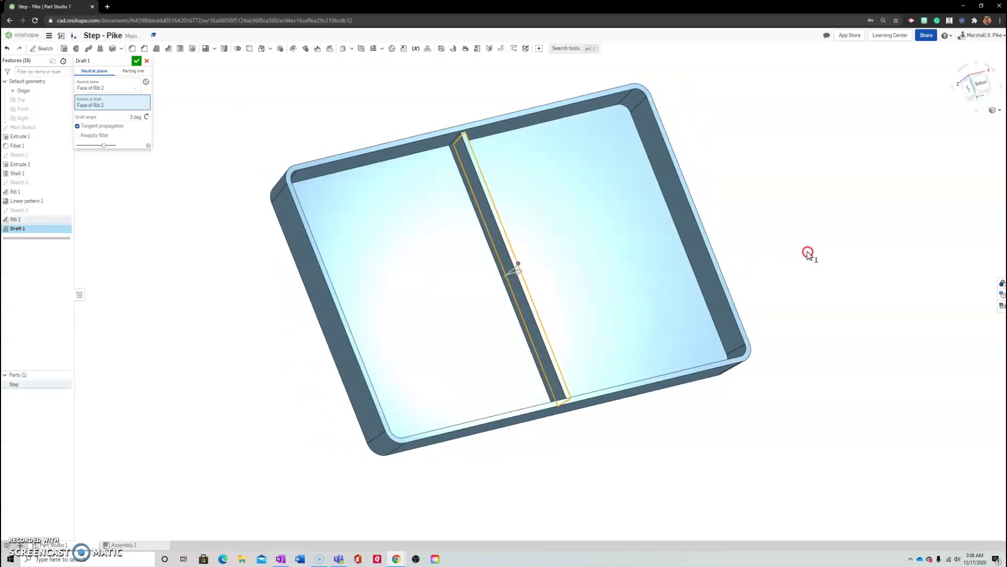
{"action": "left_click", "coordinate": [493, 233]}
{"action": "scroll", "coordinate": [485, 210], "scroll_direction": "up", "scroll_amount": 5}
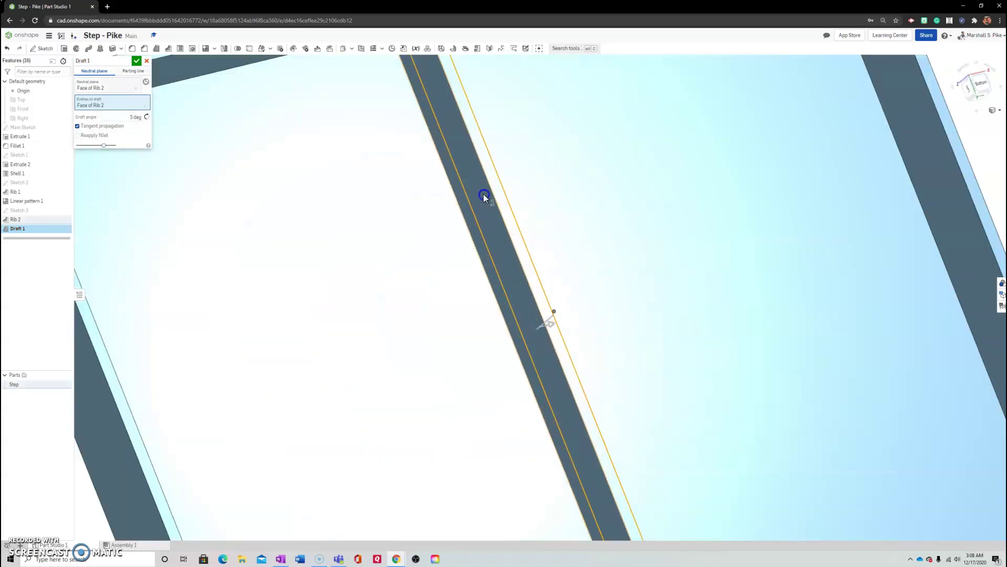
{"action": "mouse_move", "coordinate": [682, 236]}
{"action": "right_mouse_down"}
{"action": "mouse_move", "coordinate": [722, 240]}
{"action": "mouse_move", "coordinate": [687, 252]}
{"action": "right_mouse_up"}
{"action": "scroll", "coordinate": [687, 250], "scroll_direction": "down", "scroll_amount": 5}
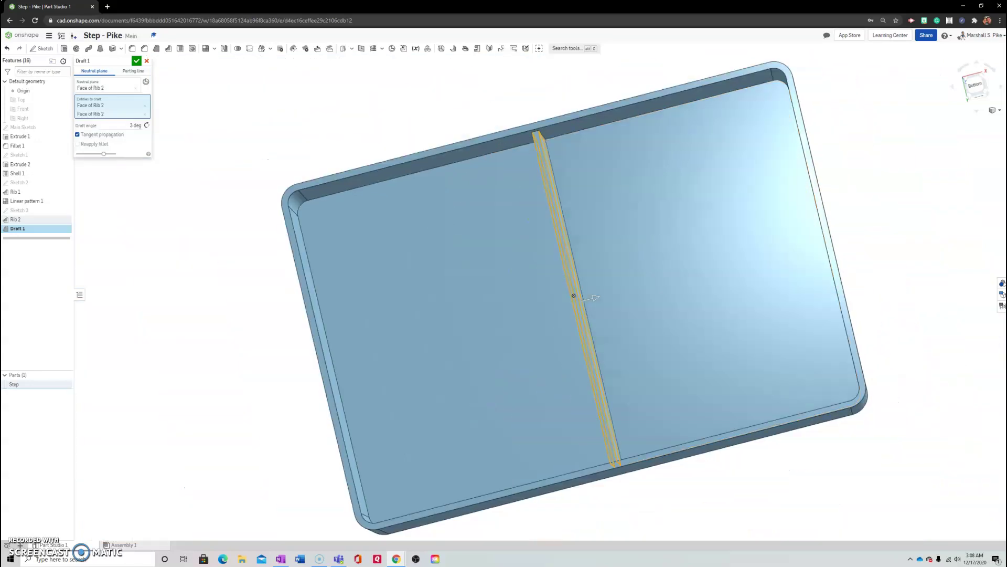
- Set the draft angle to 5°
{"action": "left_click", "coordinate": [131, 125]}
{"action": "key", "text": "Return"}
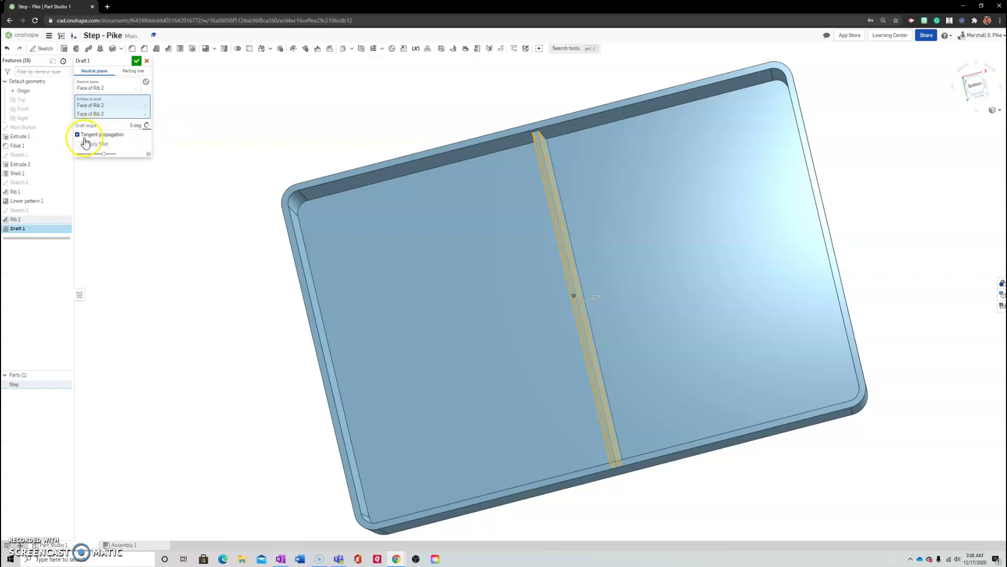
{"action": "right_click_drag", "start_coordinate": [726, 486], "coordinate": [855, 404]}
{"action": "left_click", "coordinate": [584, 288]}
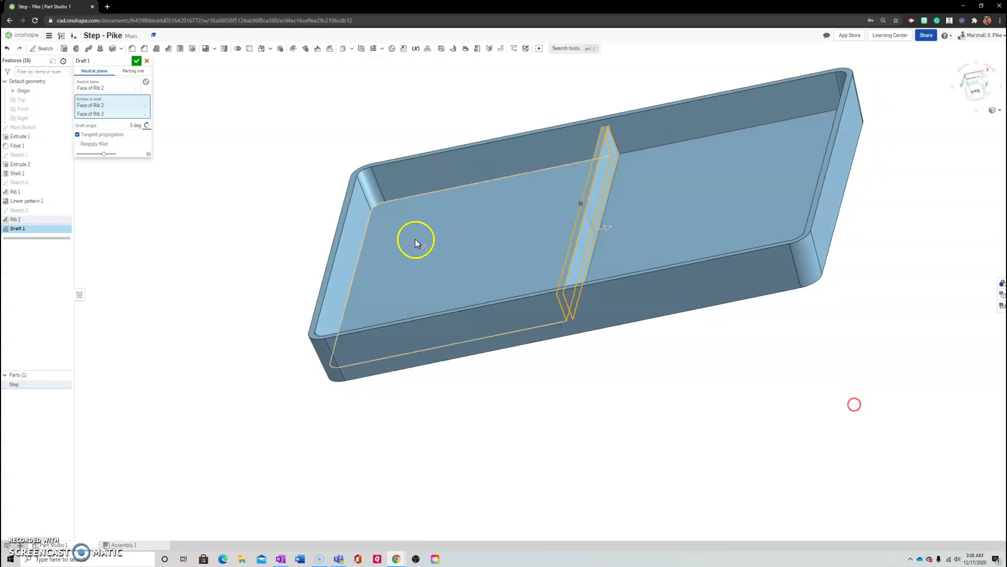
- Accept Draft 1 and inspect the drafted rib edges from the Bottom view
{"action": "left_click", "coordinate": [136, 61]}
{"action": "right_click_drag", "start_coordinate": [525, 393], "coordinate": [598, 444]}
{"action": "left_click", "coordinate": [975, 84]}
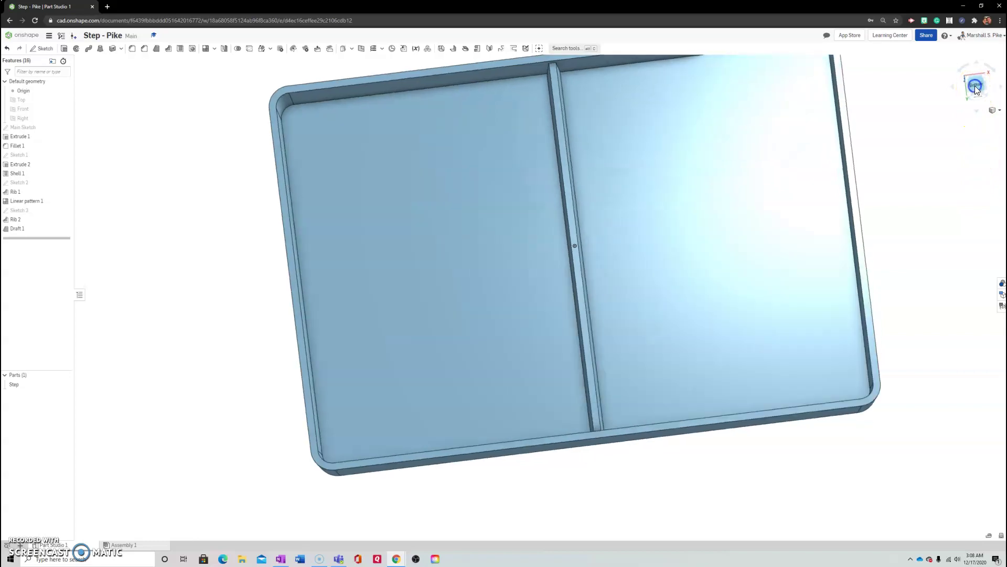
{"action": "scroll", "coordinate": [540, 259], "scroll_direction": "up", "scroll_amount": 5}
{"action": "scroll", "coordinate": [539, 258], "scroll_direction": "up", "scroll_amount": 2}
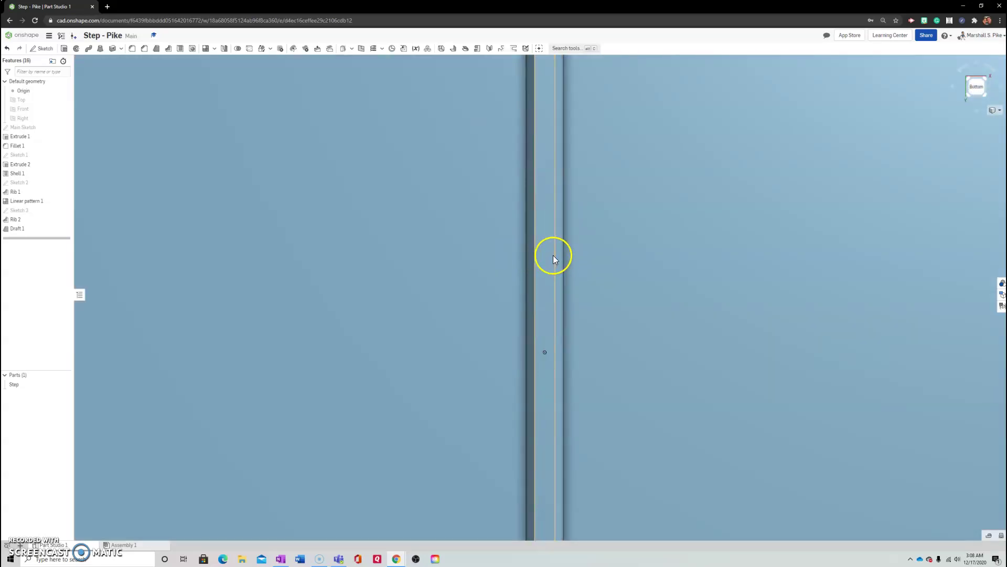
{"action": "left_click", "coordinate": [553, 255]}
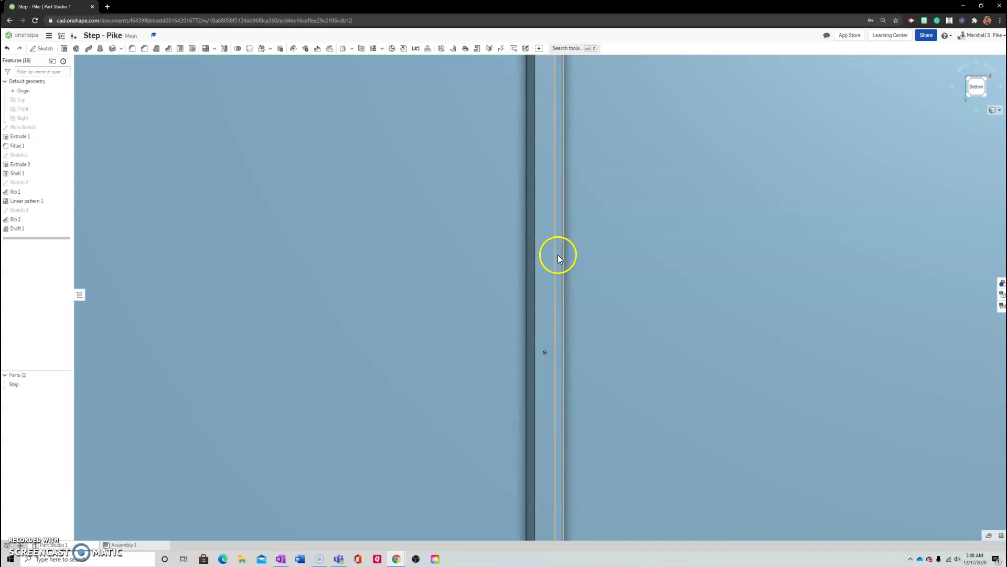
{"action": "scroll", "coordinate": [558, 254], "scroll_direction": "down", "scroll_amount": 8}
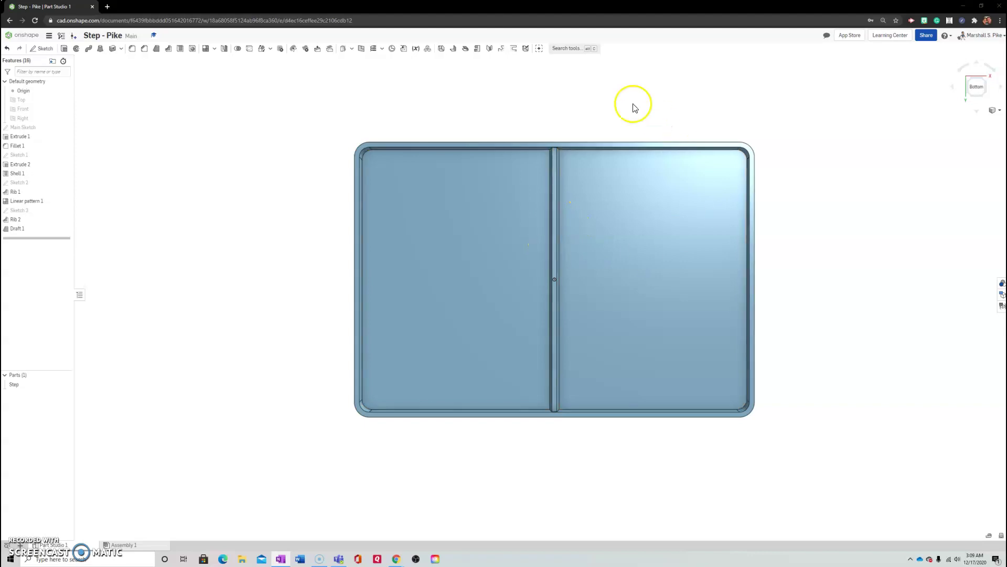
- Start a linear Feature pattern with Rib 2 and Draft 1 as features to pattern
{"action": "left_click", "coordinate": [205, 50]}
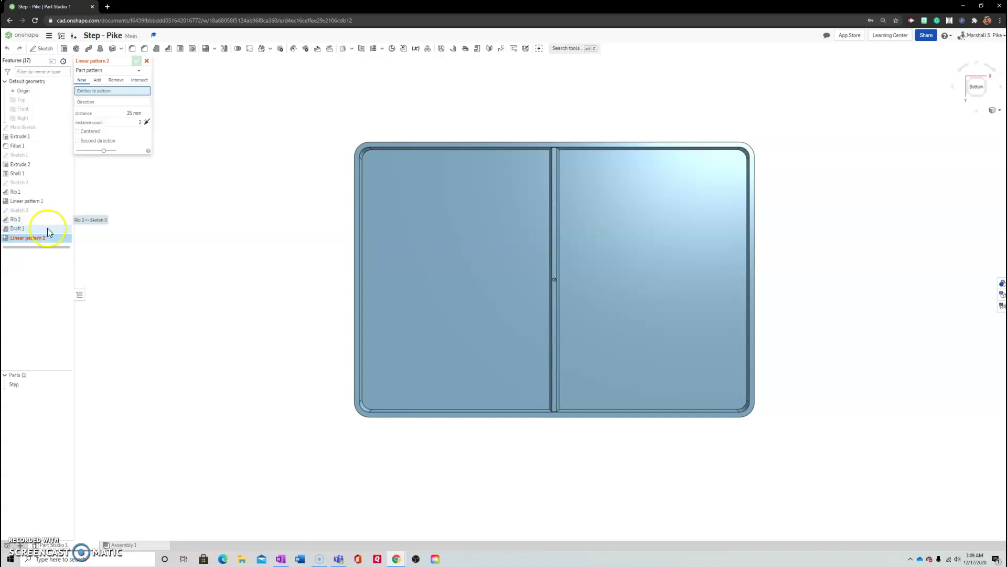
{"action": "left_click", "coordinate": [120, 71]}
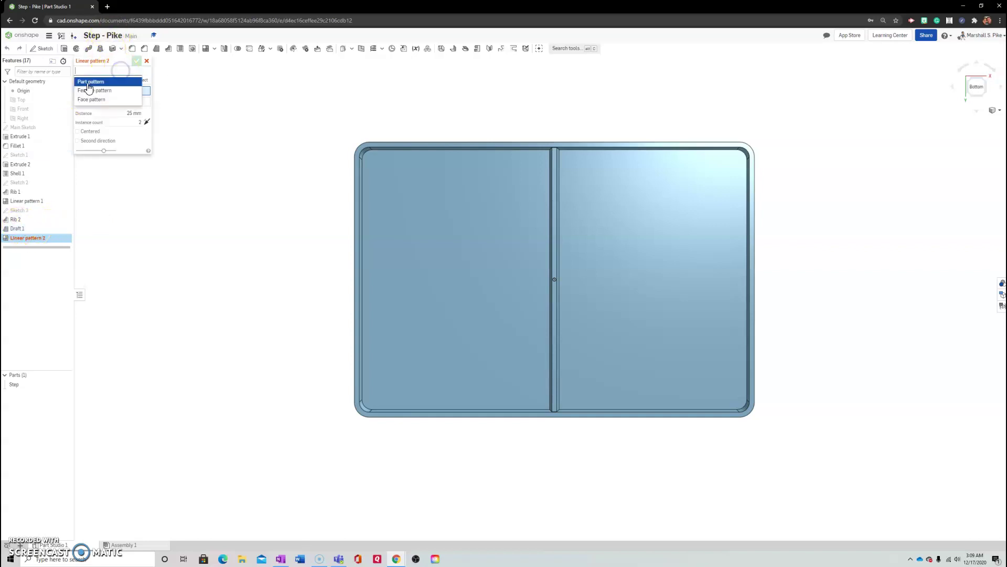
{"action": "left_click", "coordinate": [92, 87]}
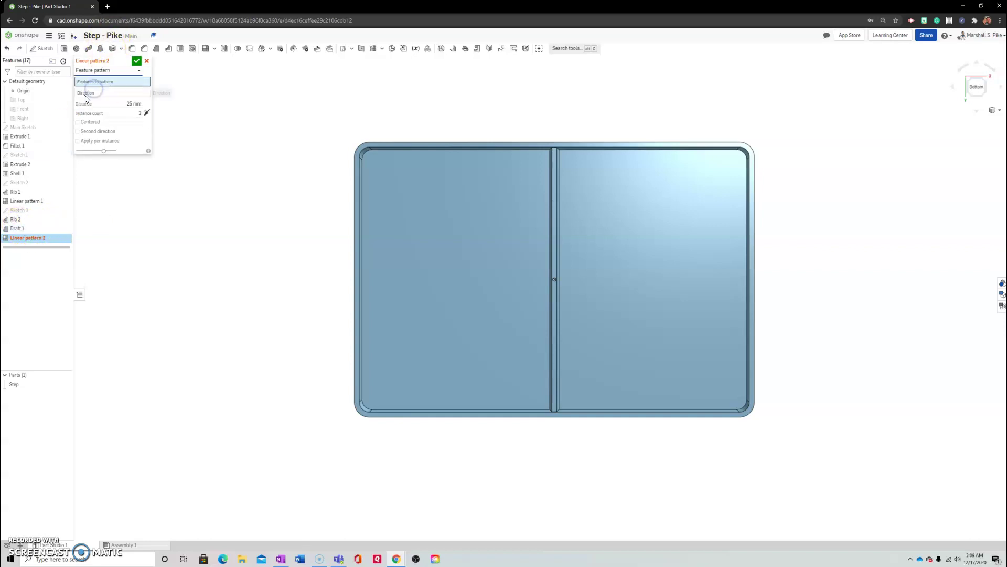
{"action": "left_click", "coordinate": [16, 221]}
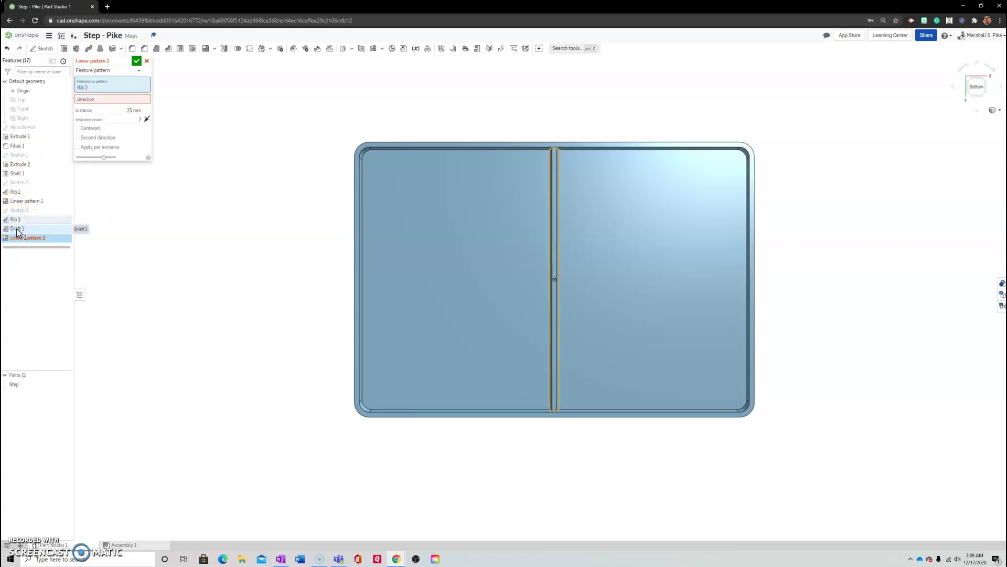
{"action": "left_click", "coordinate": [17, 230]}
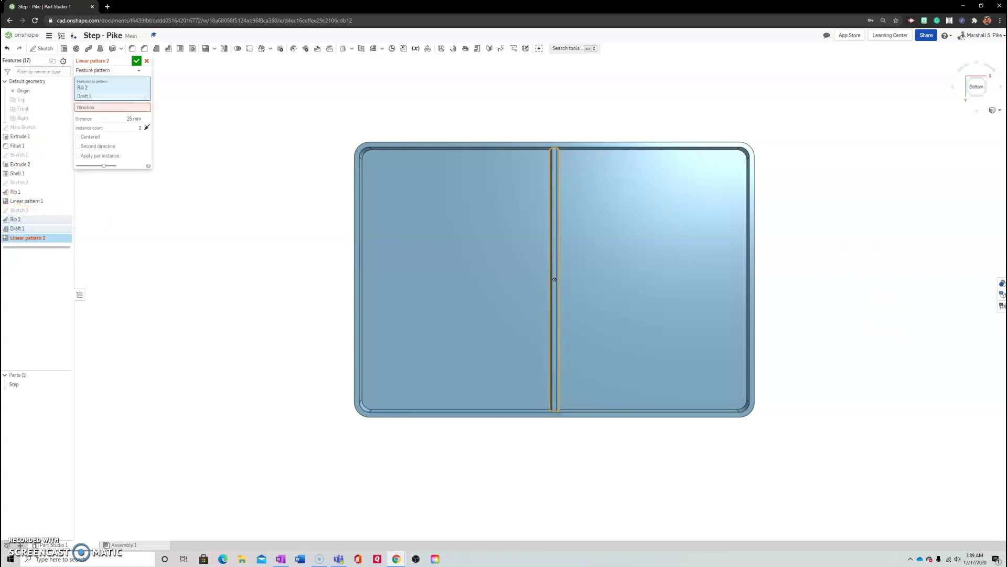
{"action": "left_click", "coordinate": [112, 109]}
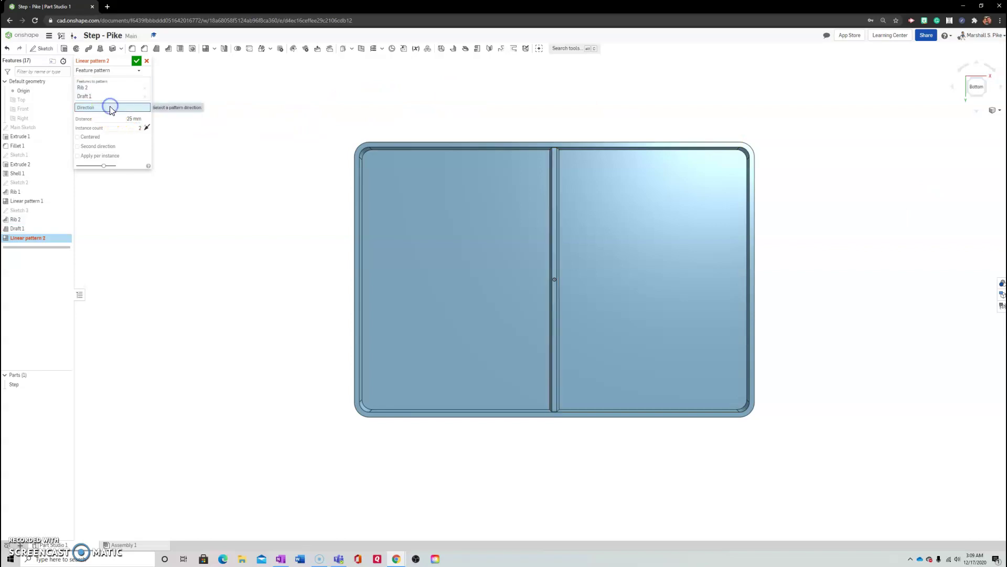
- Pattern along the tray's top edge with 100 mm spacing, adjusted instance count, centered
{"action": "left_click", "coordinate": [592, 148]}
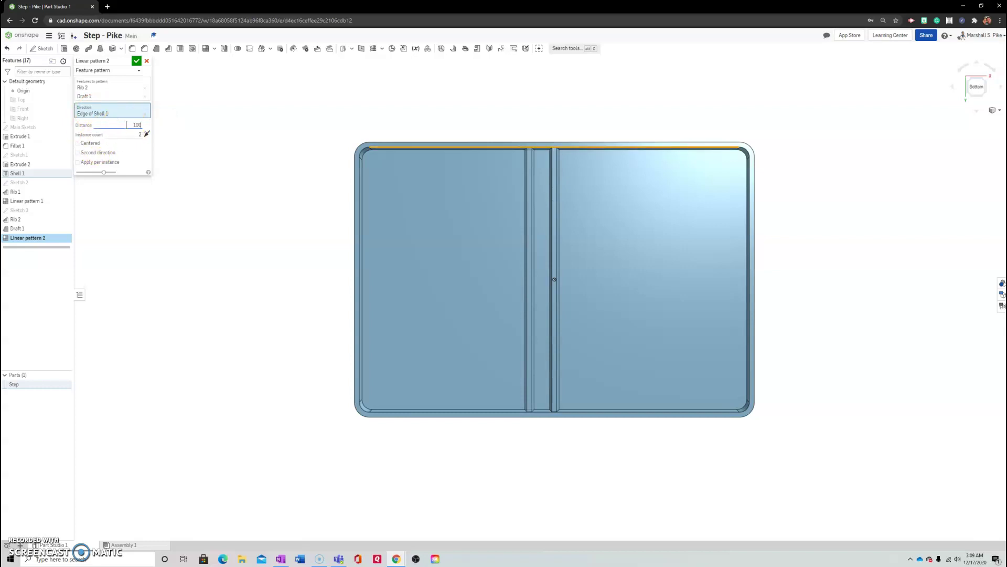
{"action": "key", "text": "Tab"}
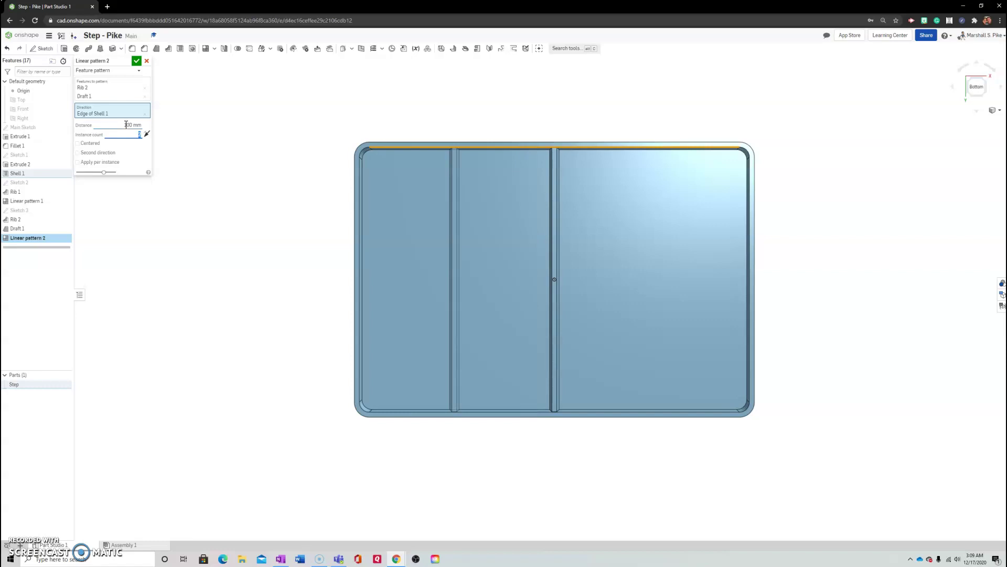
{"action": "left_click", "coordinate": [149, 136]}
{"action": "left_click", "coordinate": [78, 144]}
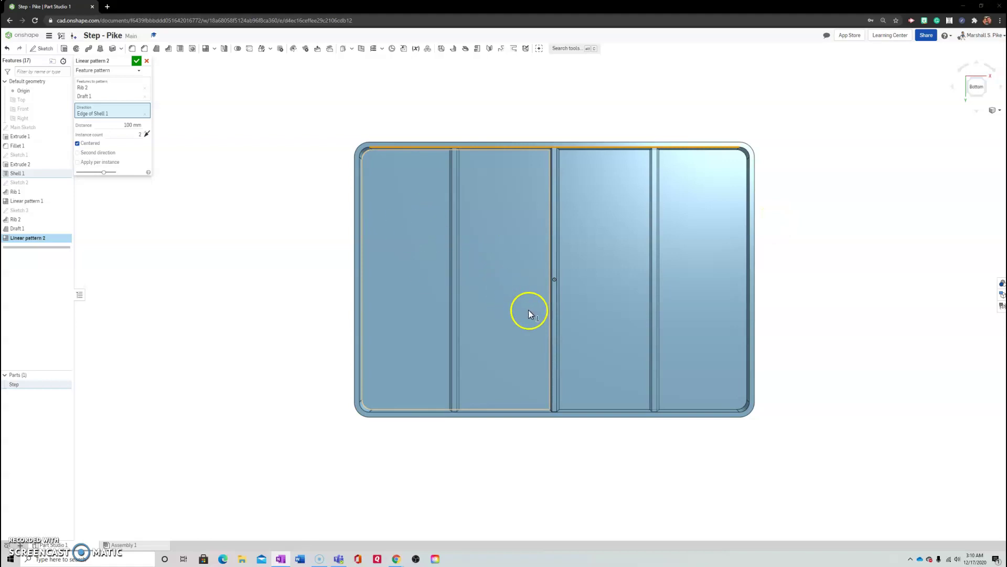
- Accept Linear pattern 2 and orbit to view the three drafted ribs
{"action": "left_click", "coordinate": [137, 62]}
{"action": "right_click_drag", "start_coordinate": [956, 213], "coordinate": [897, 272]}
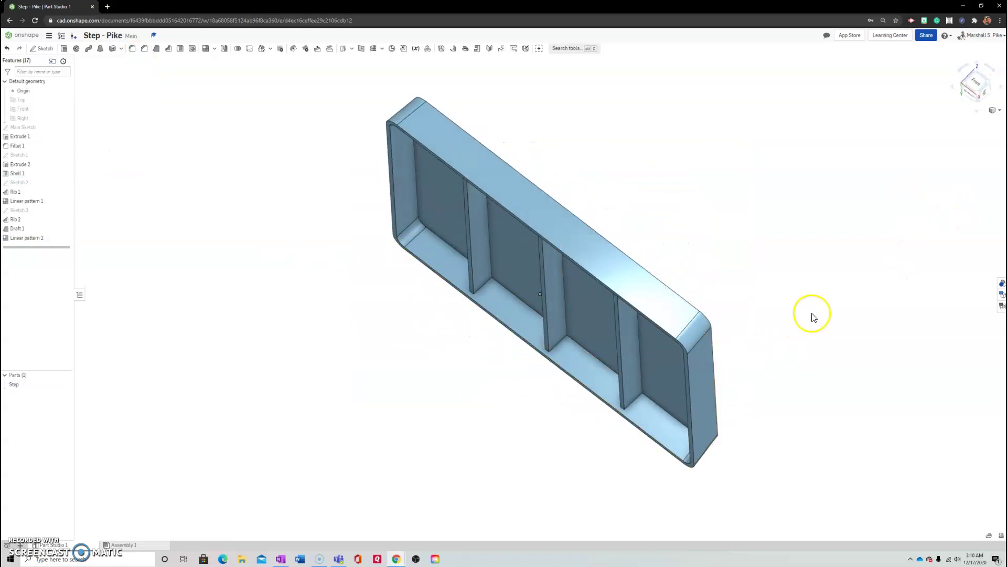